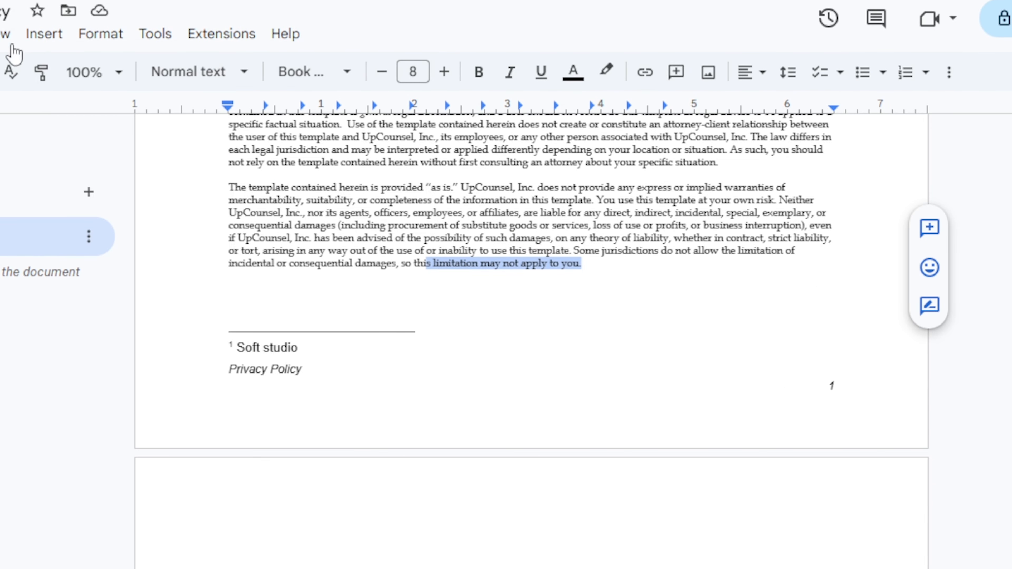
# Add a bookmark at the selected text "s limitation may not apply to you." ending the Disclaimer
pyautogui.click(43, 33)
pyautogui.scroll(-2, 83, 268)
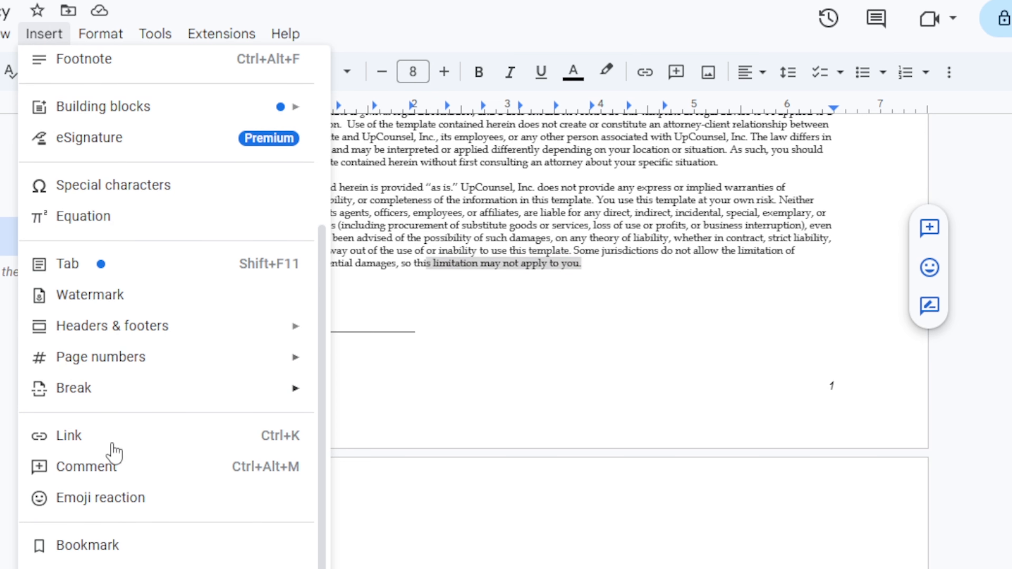
pyautogui.click(84, 546)
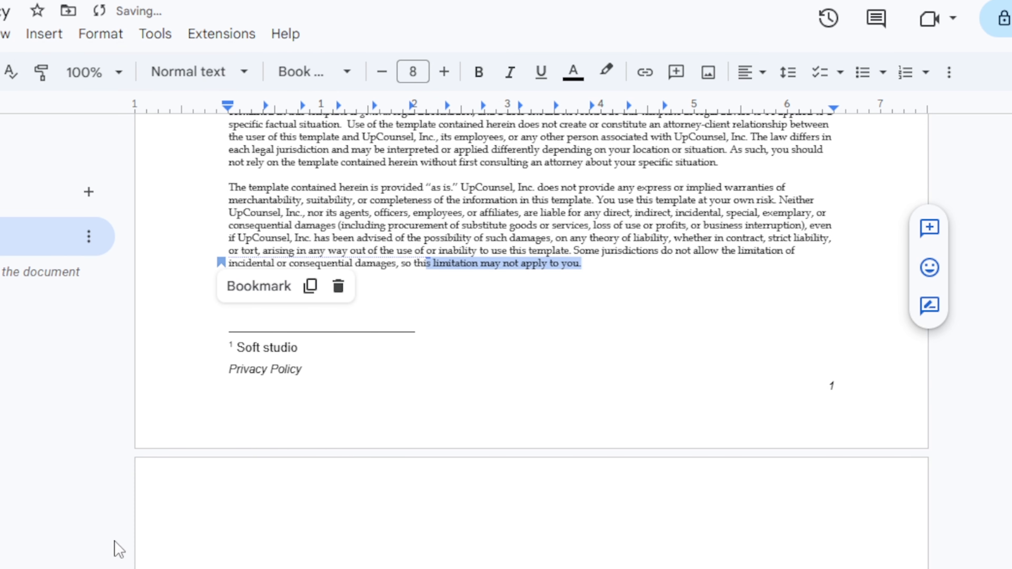
pyautogui.click(509, 257)
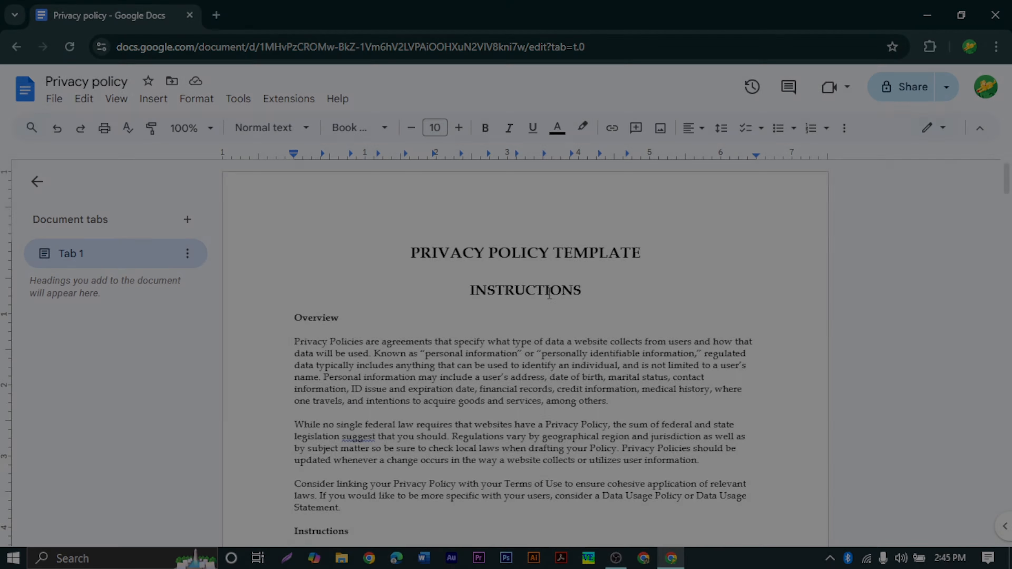
# Insert a footnote after "among others." at the end of the first Overview paragraph
pyautogui.scroll(-10, 550, 304)
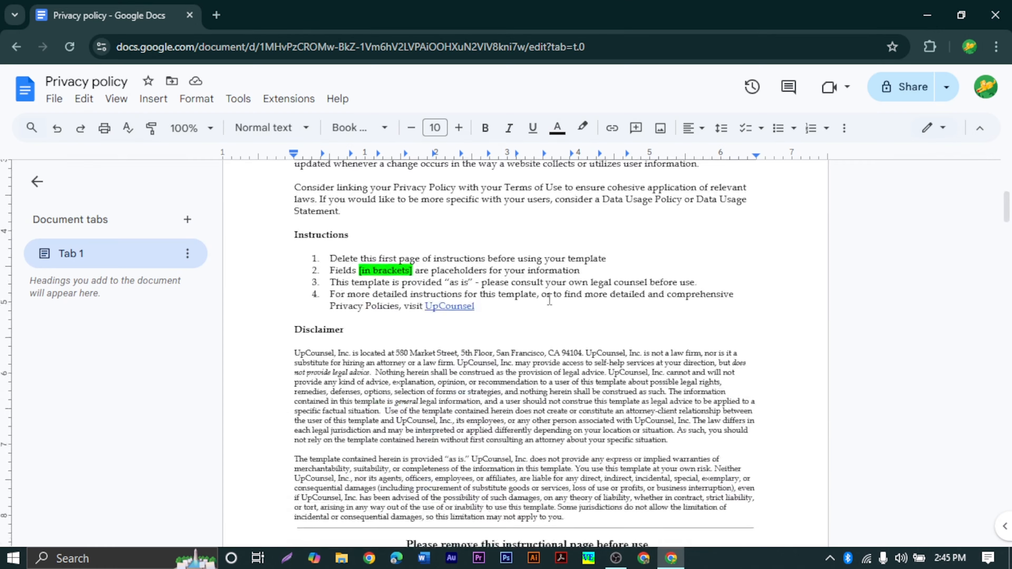
pyautogui.scroll(2, 551, 305)
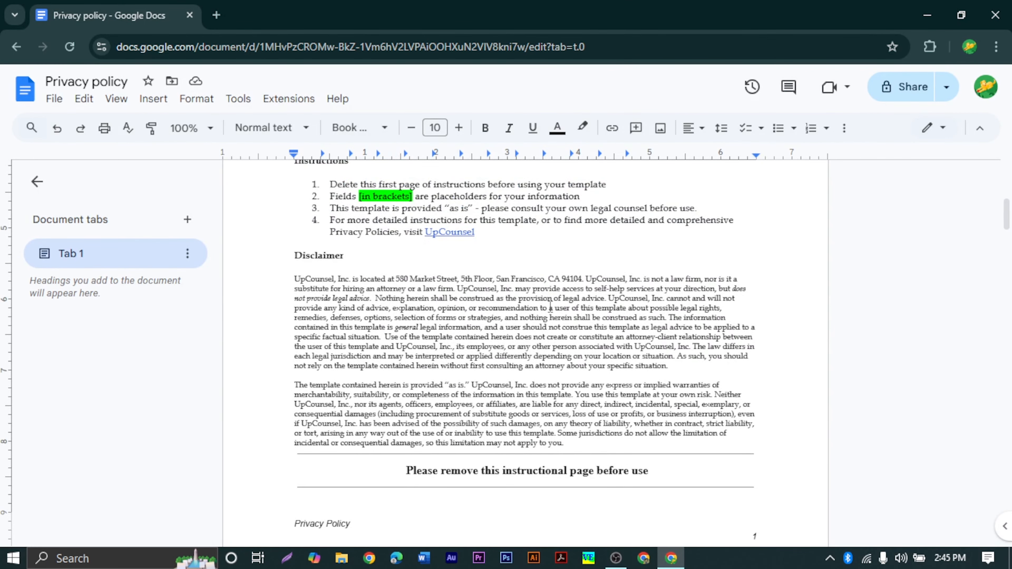
pyautogui.scroll(5, 551, 307)
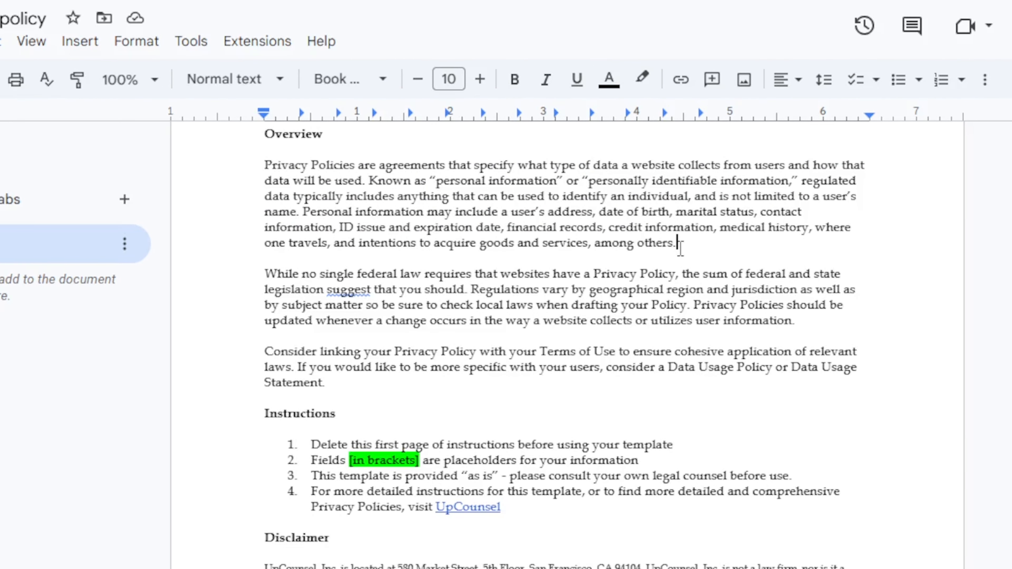
pyautogui.scroll(4, 680, 248)
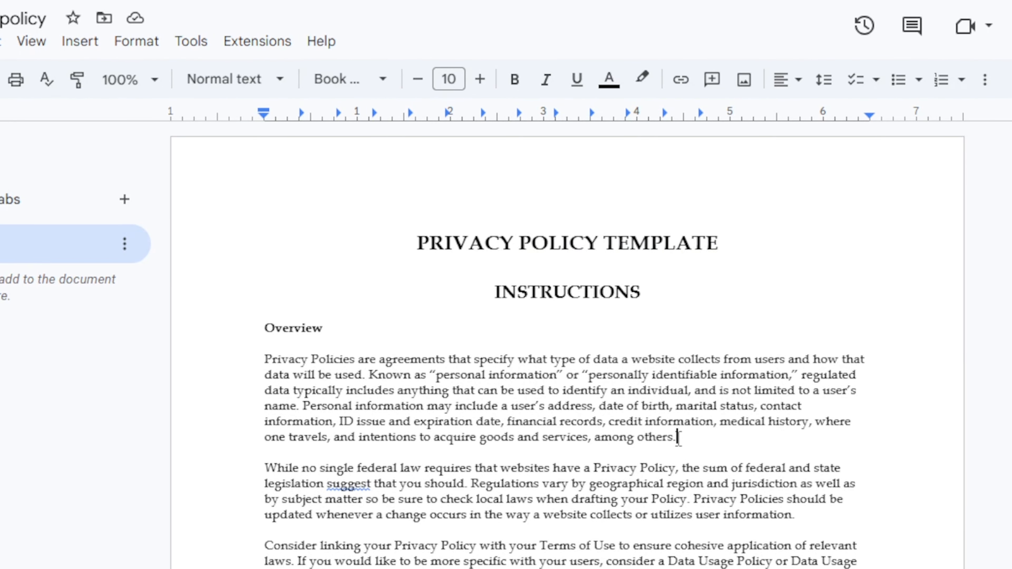
pyautogui.moveTo(677, 436); pyautogui.dragTo(593, 443)
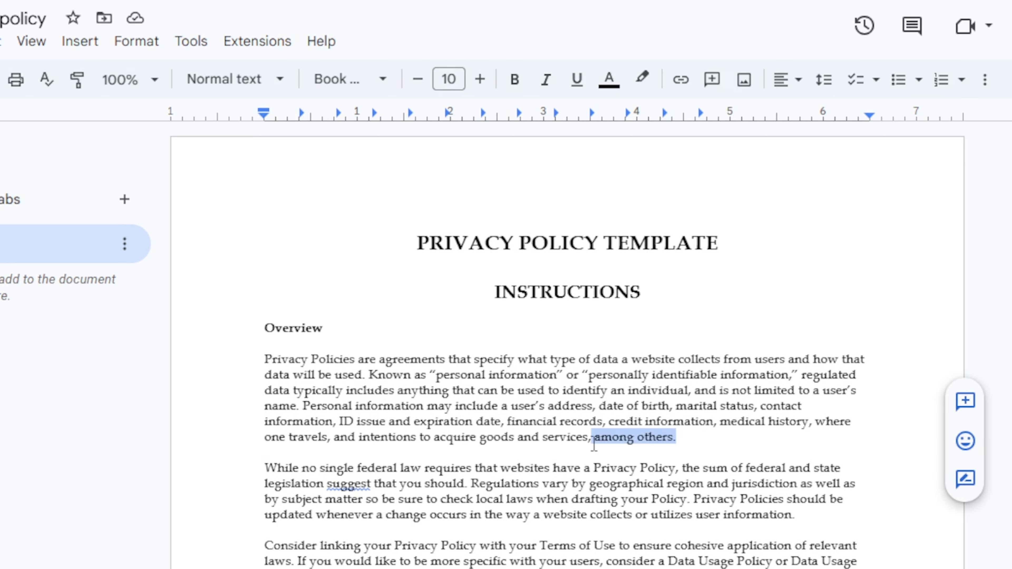
pyautogui.click(78, 43)
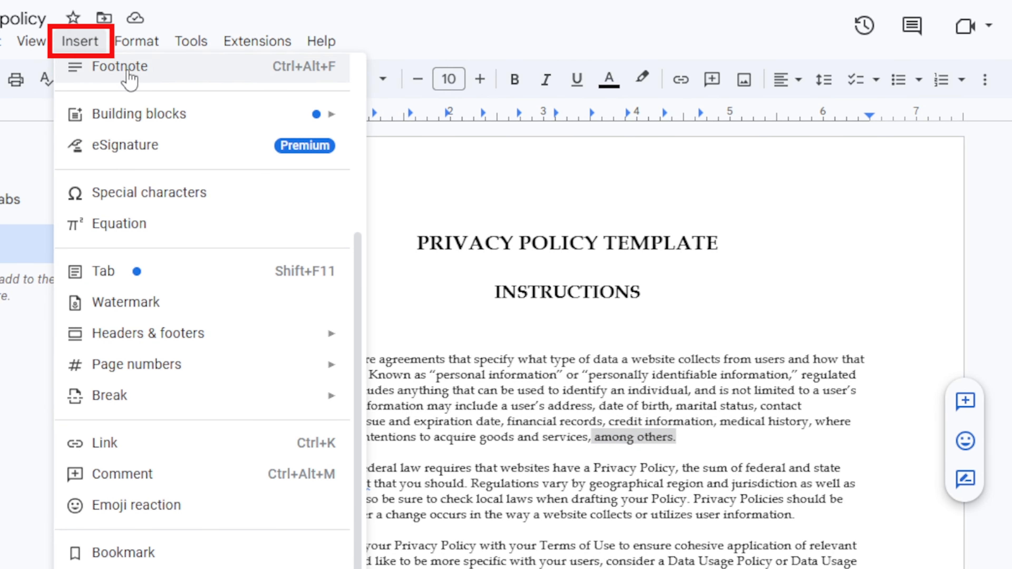
pyautogui.scroll(3, 179, 82)
pyautogui.scroll(-1, 194, 255)
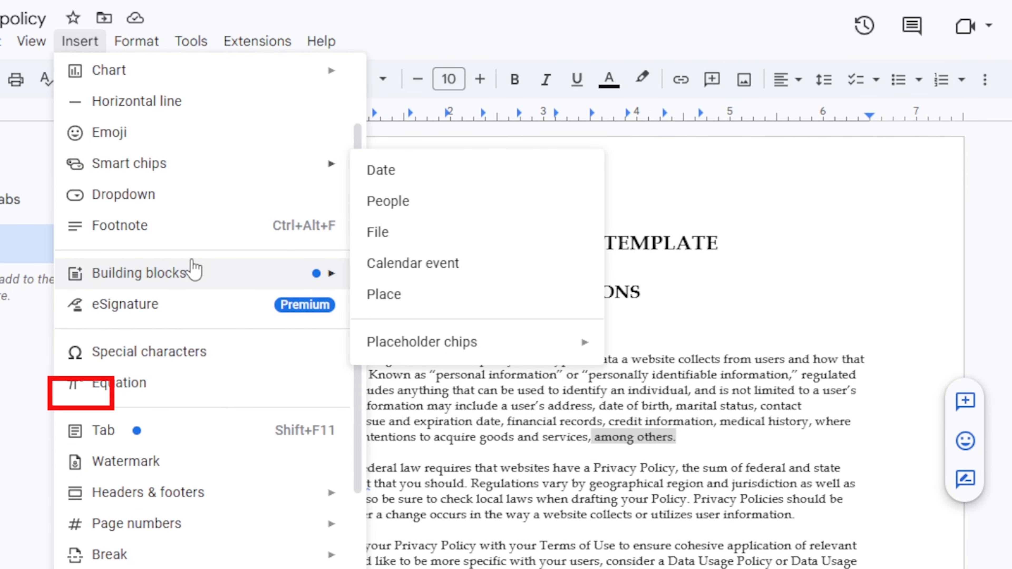
pyautogui.click(271, 179)
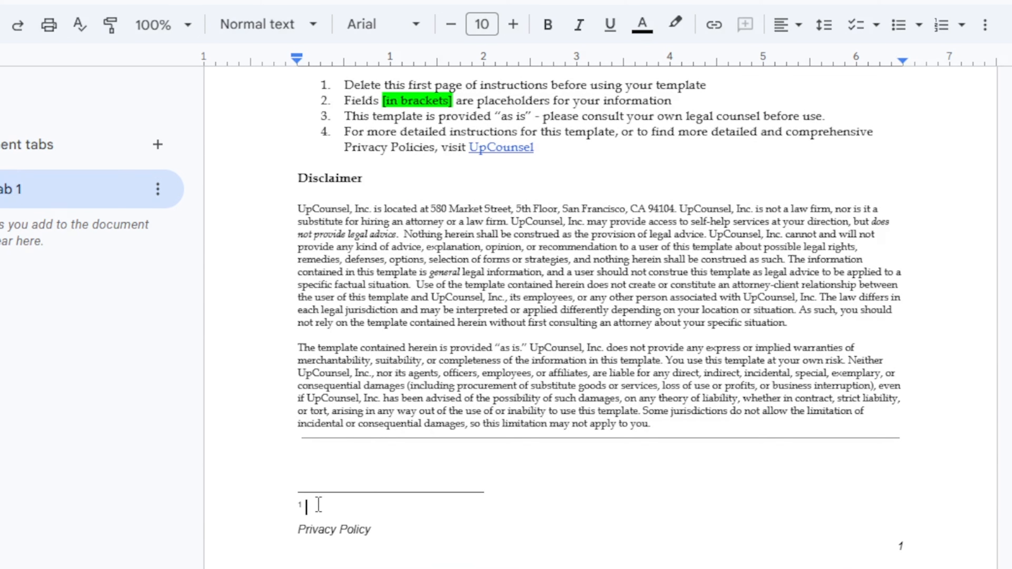
# Enter "Soft studio" as the footnote text and check its reference mark in the Overview paragraph
pyautogui.write('studi')
pyautogui.write('oft')
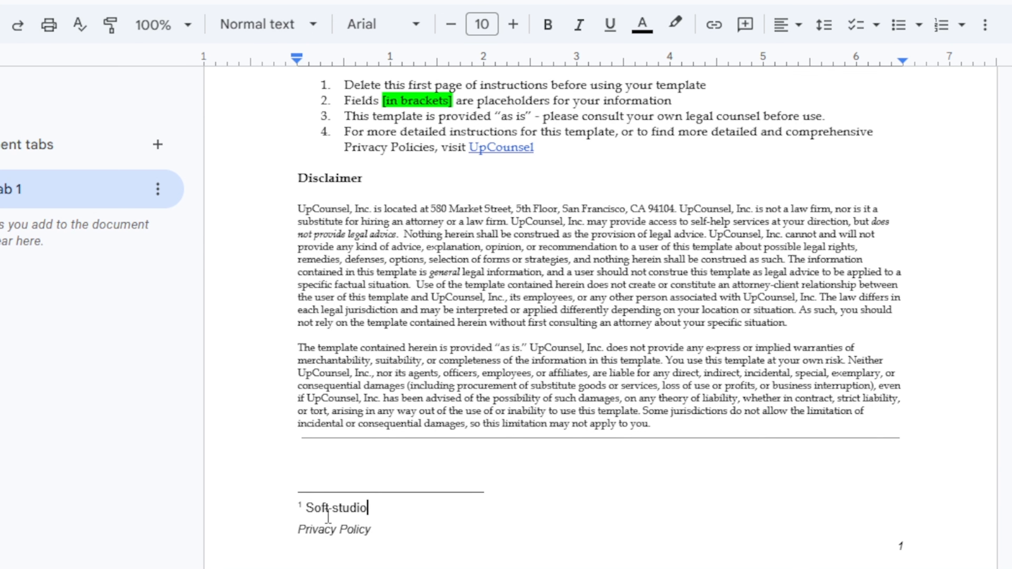
pyautogui.scroll(8, 564, 457)
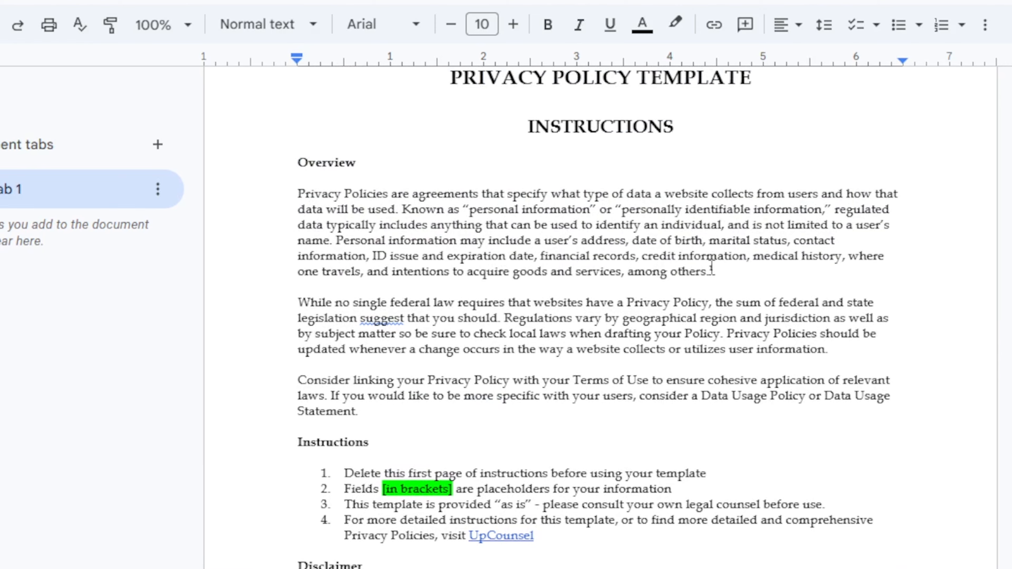
pyautogui.scroll(-8, 698, 278)
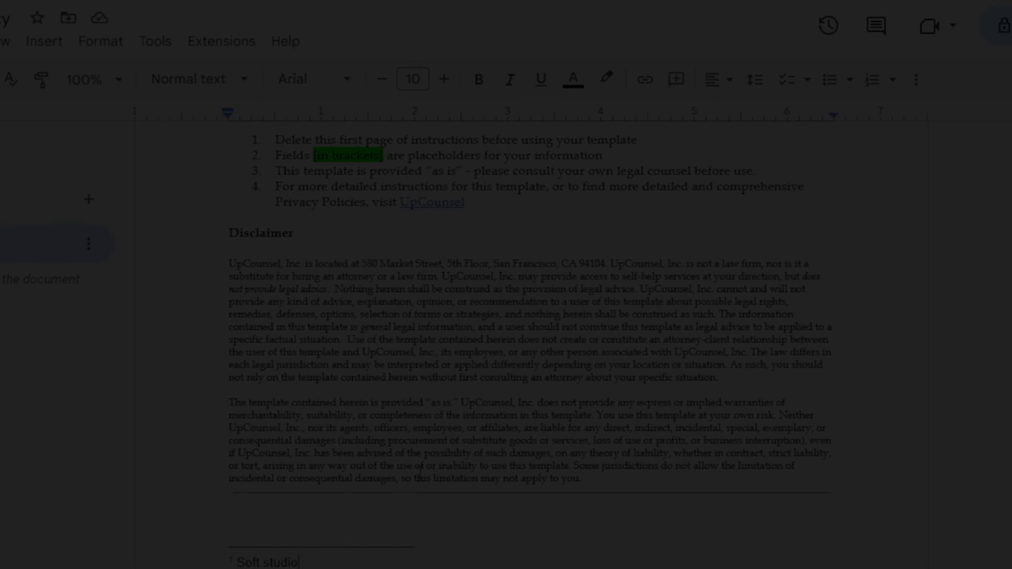
# Add a text watermark reading "Soft Studio" to the document
pyautogui.scroll(10, 427, 472)
pyautogui.scroll(3, 426, 472)
pyautogui.scroll(-5, 427, 491)
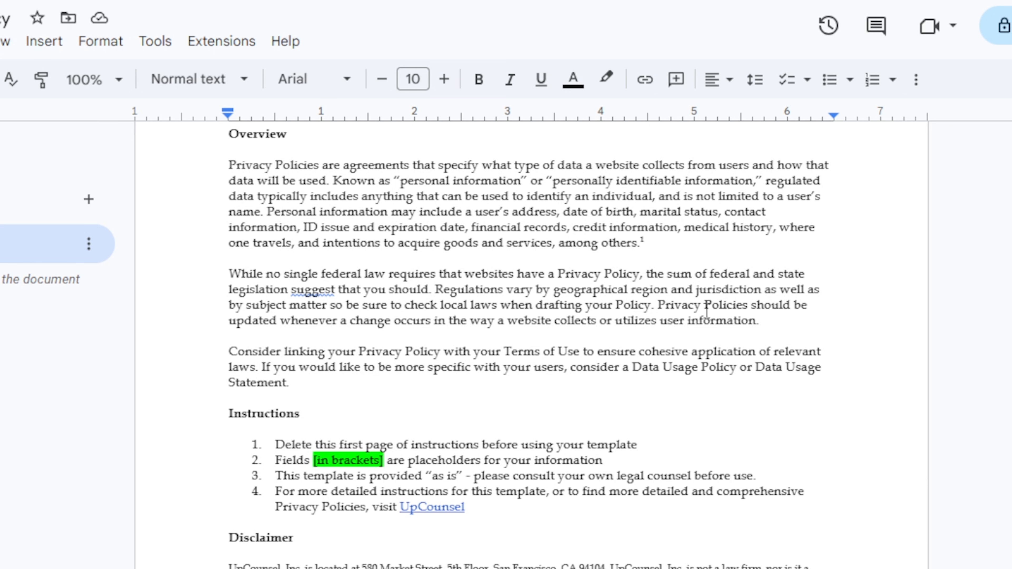
pyautogui.scroll(5, 335, 235)
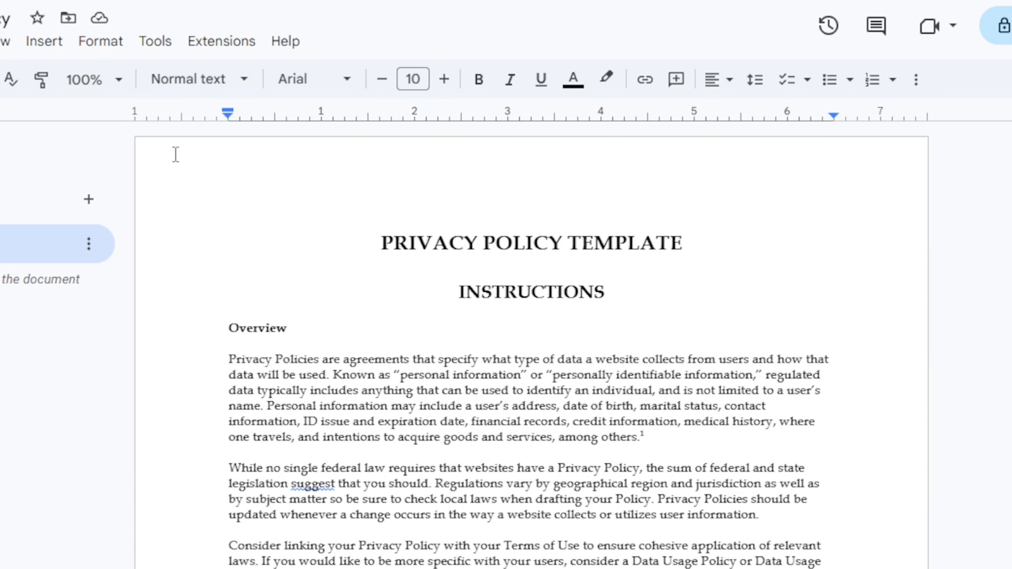
pyautogui.click(43, 41)
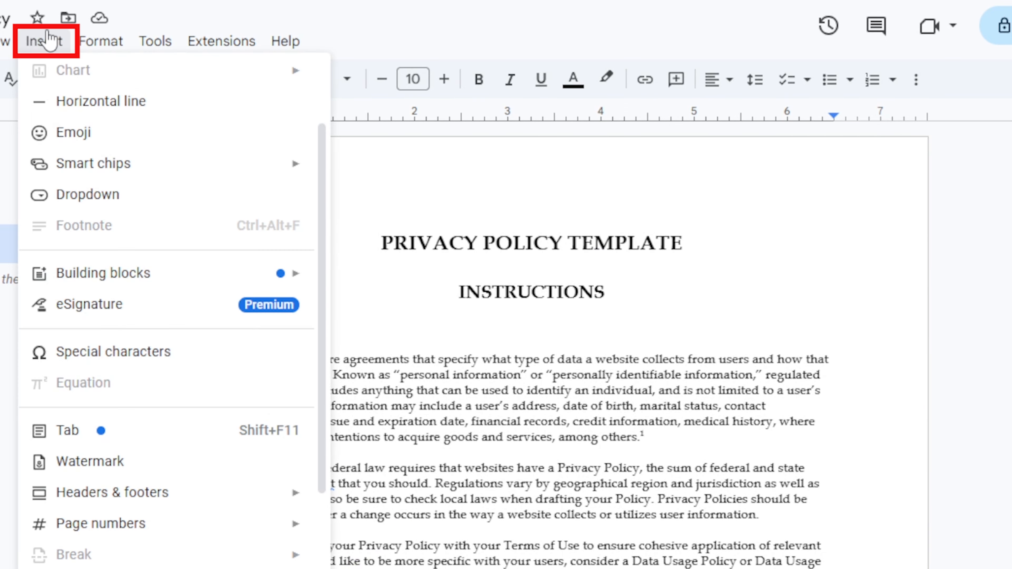
pyautogui.scroll(-2, 120, 369)
pyautogui.click(119, 368)
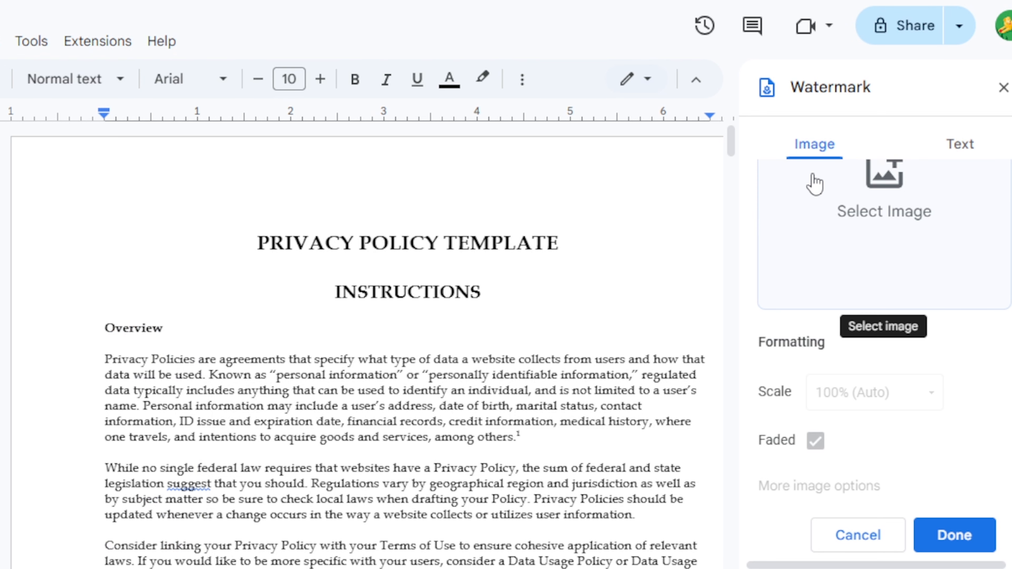
pyautogui.scroll(2, 818, 263)
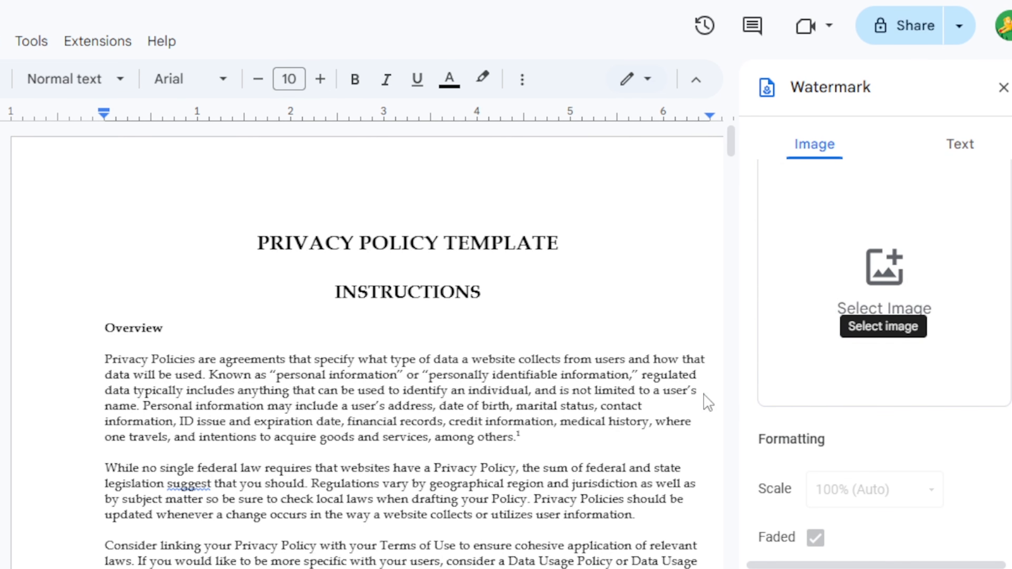
pyautogui.click(952, 147)
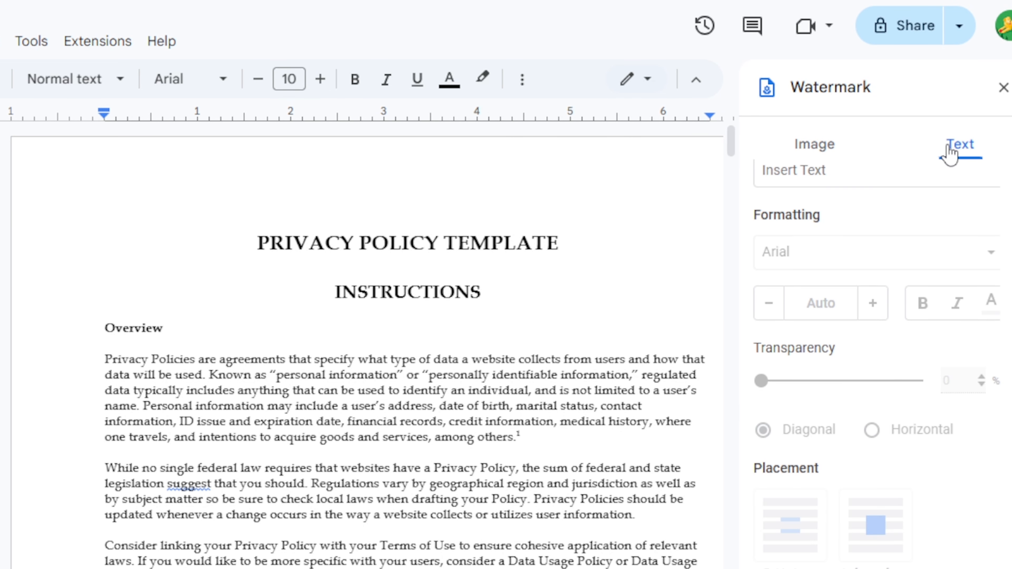
pyautogui.click(875, 165)
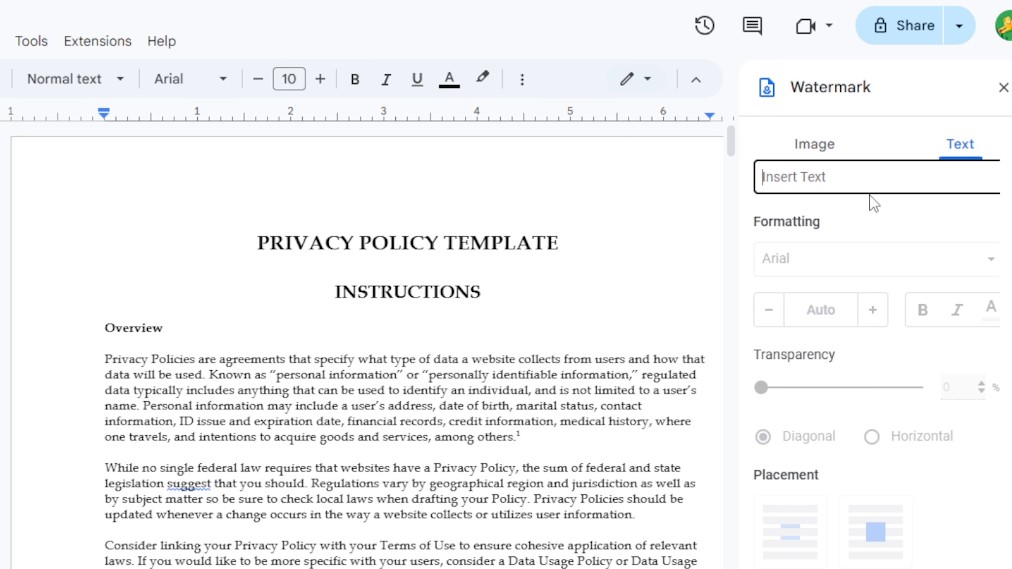
pyautogui.write('Soft S')
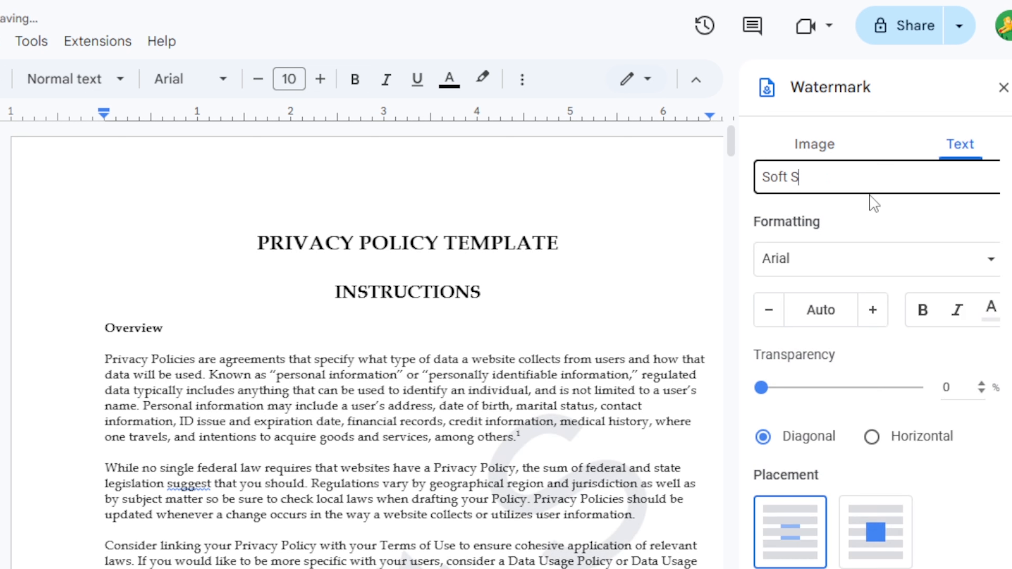
pyautogui.write('tudio')
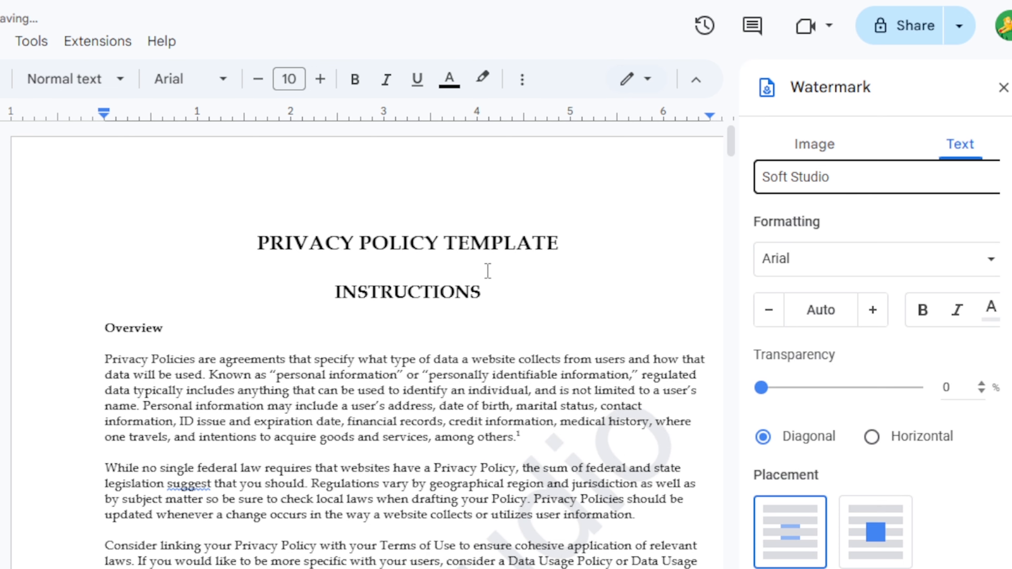
# Change the watermark text's font to Oswald
pyautogui.scroll(-6, 487, 271)
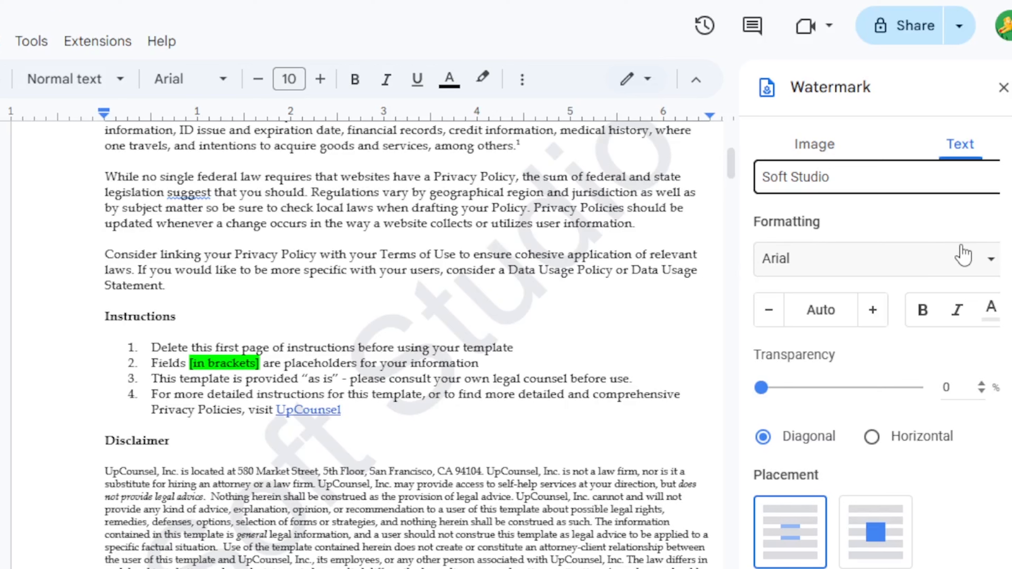
pyautogui.click(976, 257)
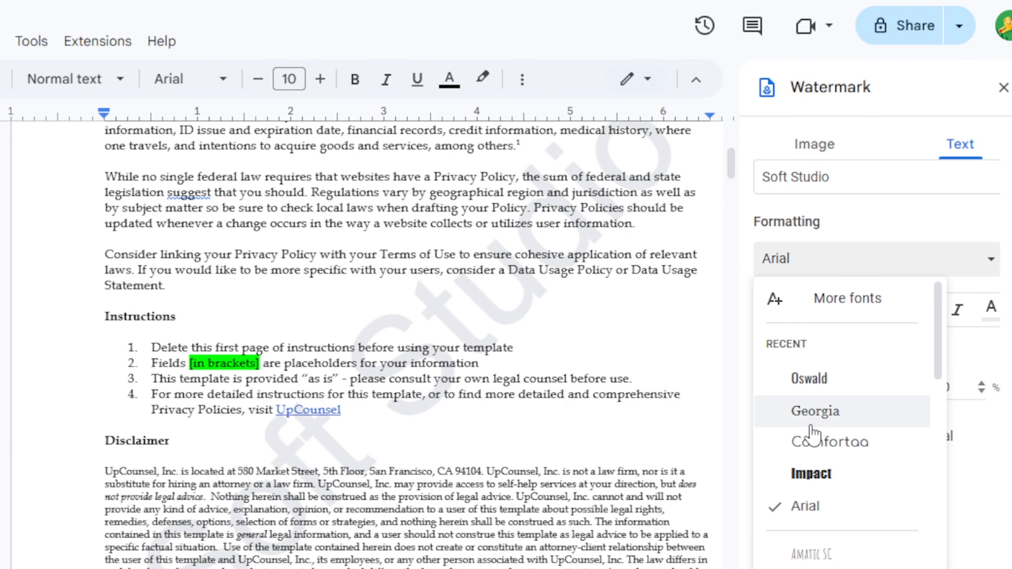
pyautogui.click(814, 389)
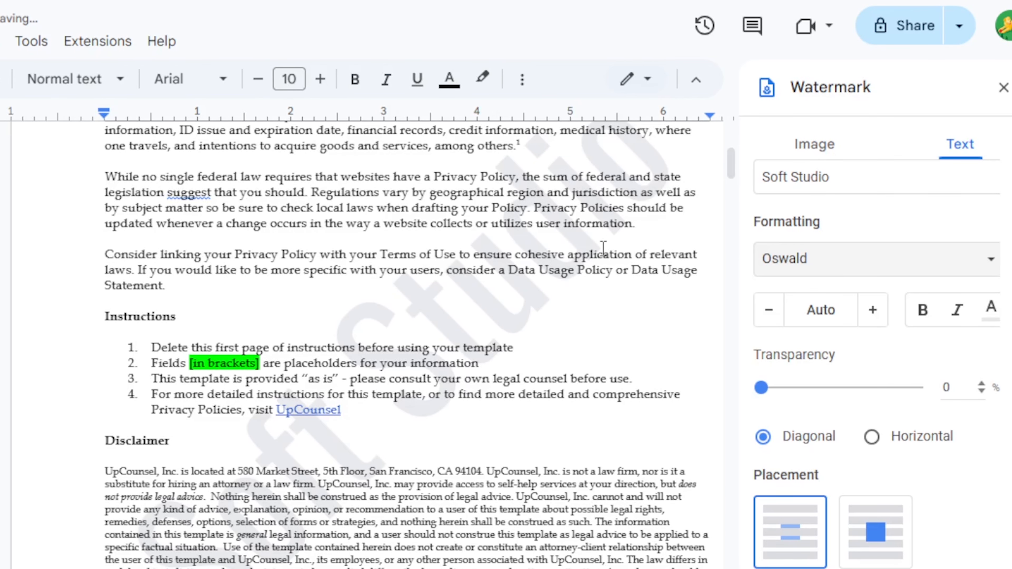
# Set the watermark's font size to 117 and make its text italic
pyautogui.click(768, 311)
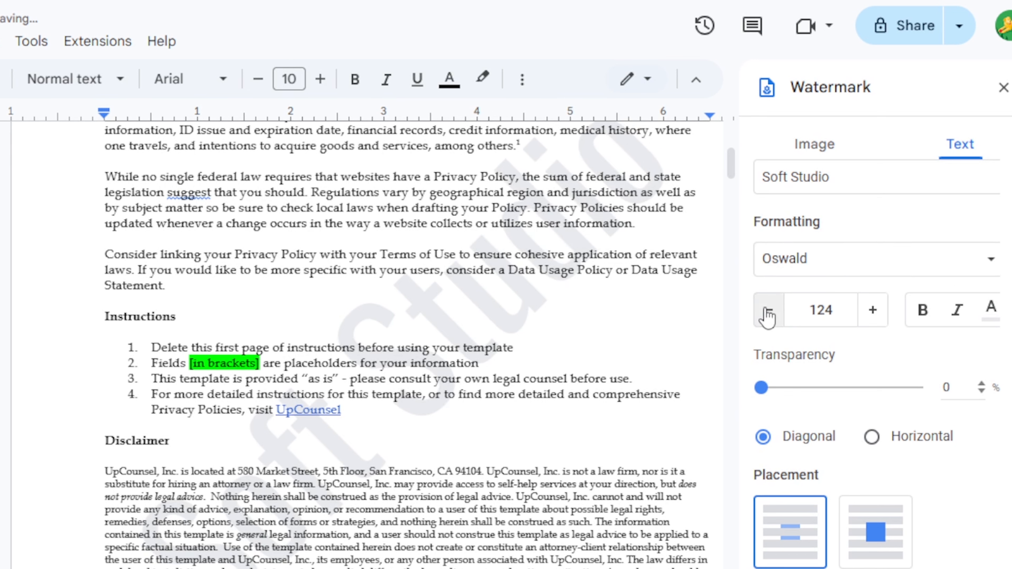
pyautogui.click(768, 310)
pyautogui.click(768, 310)
pyautogui.click(768, 310)
pyautogui.click(769, 310)
pyautogui.click(768, 310)
pyautogui.click(769, 310)
pyautogui.click(768, 310)
pyautogui.click(768, 310)
pyautogui.click(768, 310)
pyautogui.click(768, 310)
pyautogui.click(872, 310)
pyautogui.click(873, 310)
pyautogui.click(873, 310)
pyautogui.click(957, 310)
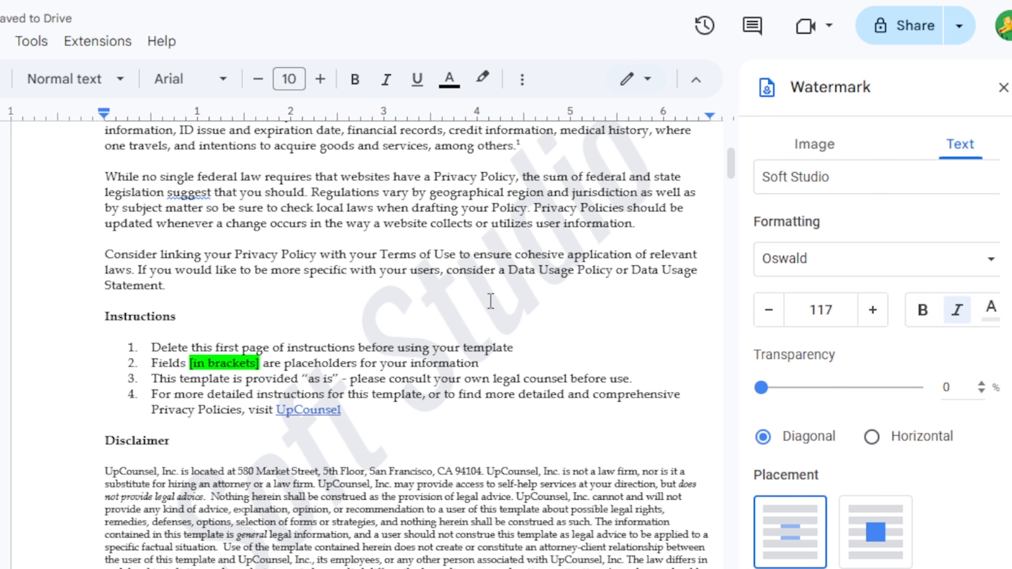
# Set the watermark's transparency to 46% and its orientation to horizontal
pyautogui.moveTo(761, 388); pyautogui.dragTo(852, 389)
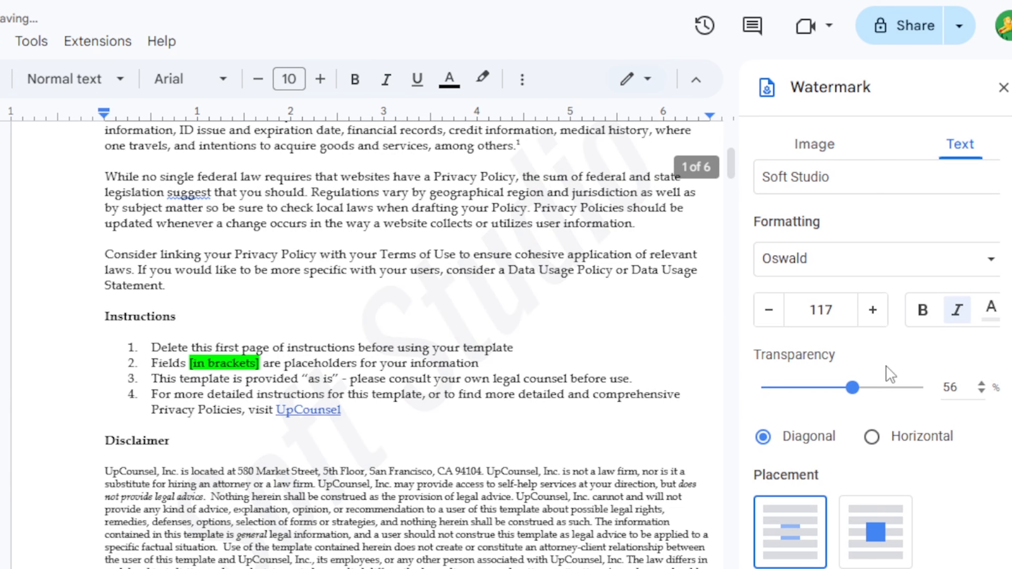
pyautogui.moveTo(844, 390); pyautogui.dragTo(836, 389)
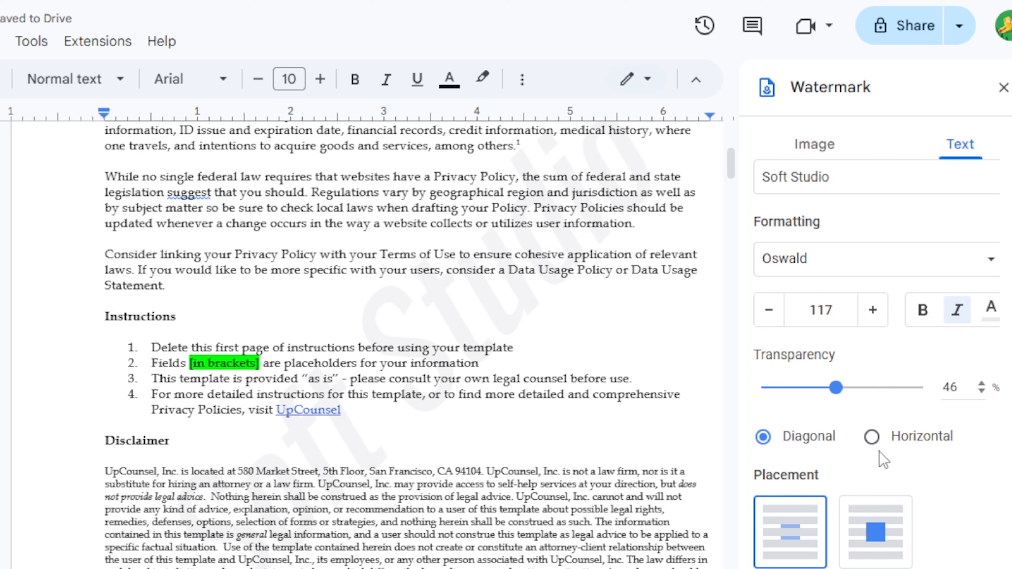
pyautogui.click(872, 437)
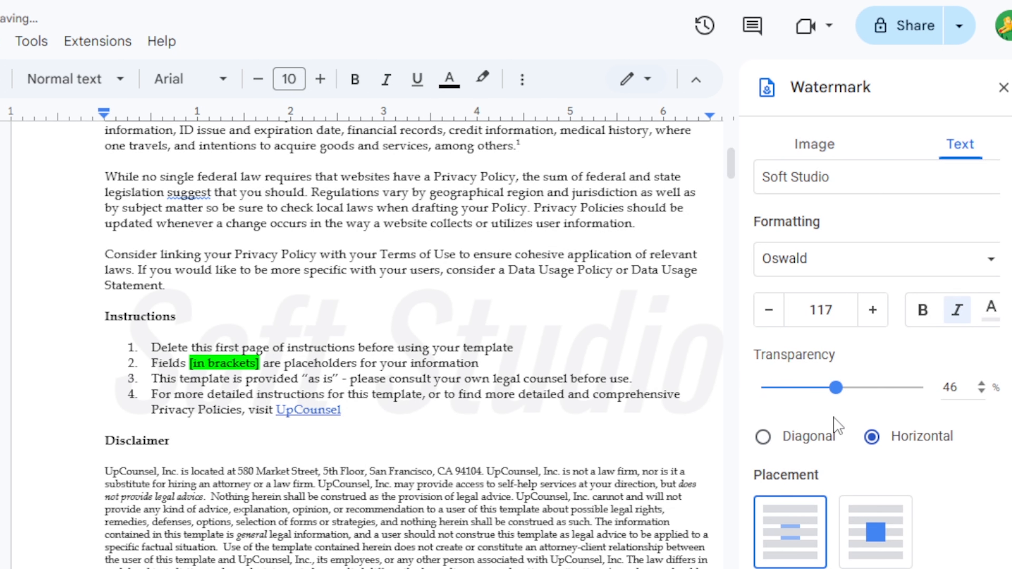
# Apply the watermark with its current settings and check how it looks across the document pages
pyautogui.scroll(-2, 837, 424)
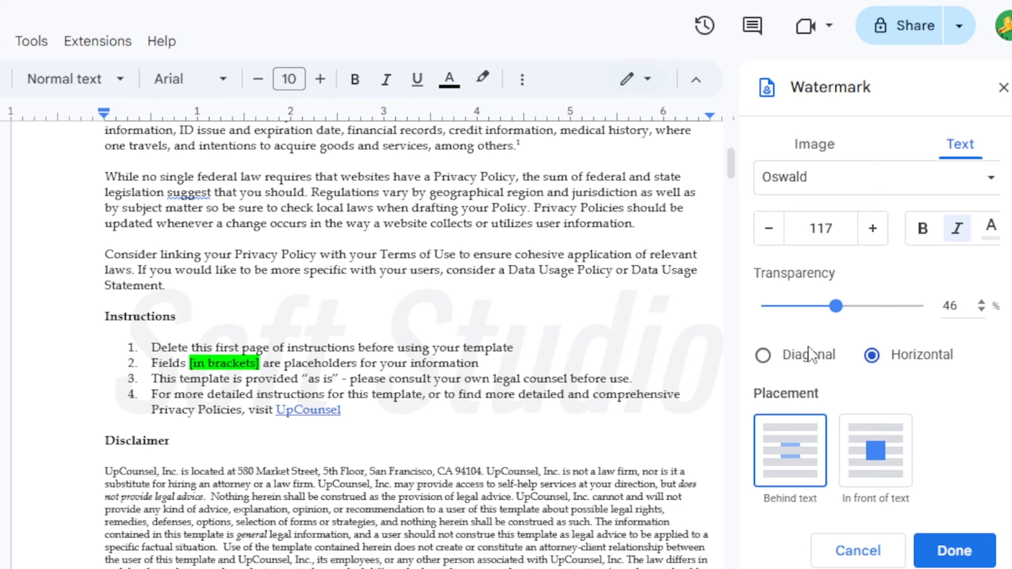
pyautogui.click(936, 549)
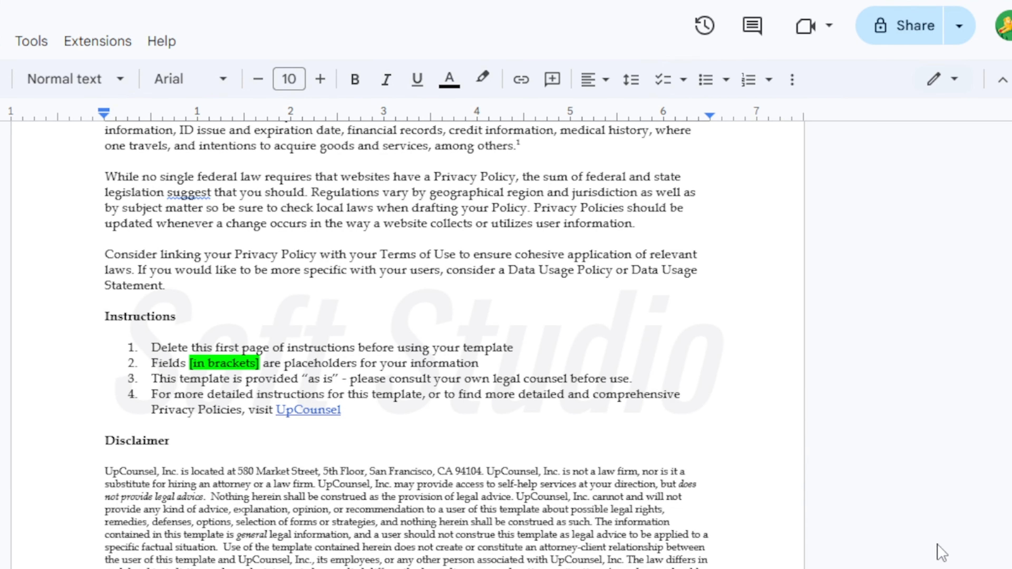
pyautogui.scroll(-20, 490, 387)
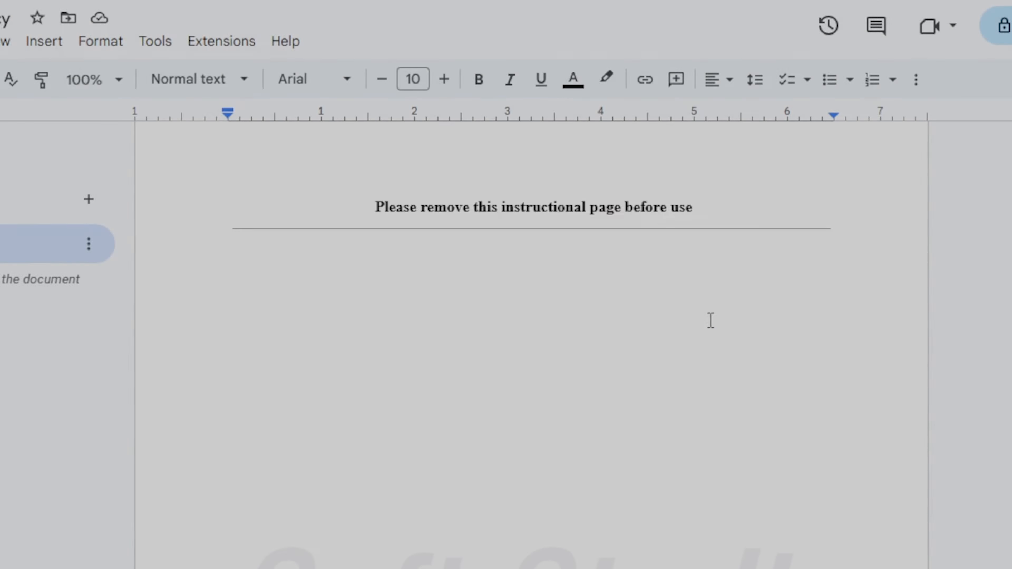
pyautogui.scroll(20, 709, 321)
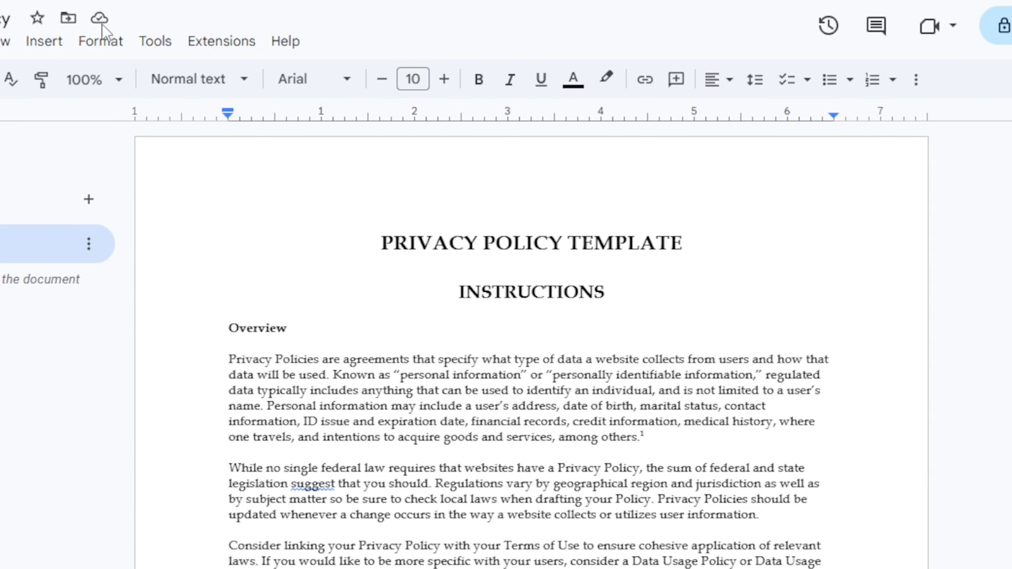
pyautogui.click(41, 40)
pyautogui.moveTo(114, 181)
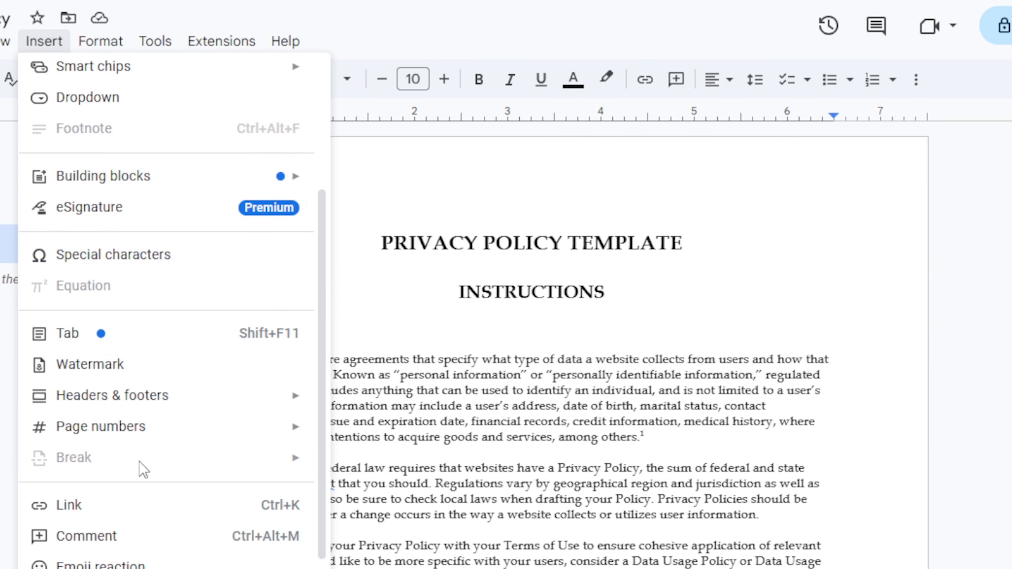
pyautogui.click(477, 405)
# Insert a page break after the horizontal line below the Disclaimer section on the first page
pyautogui.scroll(-2, 478, 406)
pyautogui.scroll(2, 490, 400)
pyautogui.scroll(-1, 641, 392)
pyautogui.scroll(-15, 640, 393)
pyautogui.scroll(4, 639, 389)
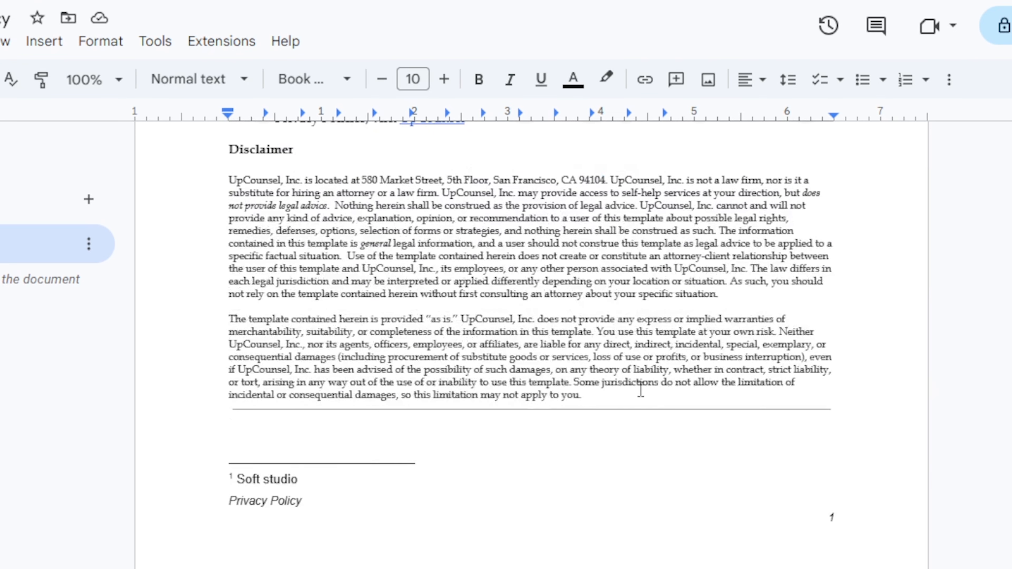
pyautogui.click(833, 408)
pyautogui.click(44, 47)
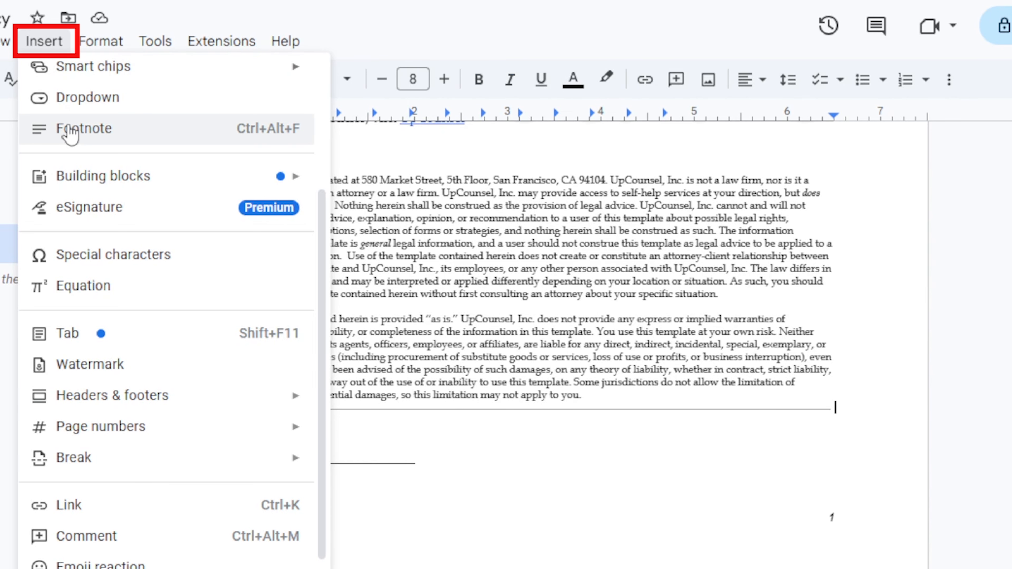
pyautogui.moveTo(99, 468)
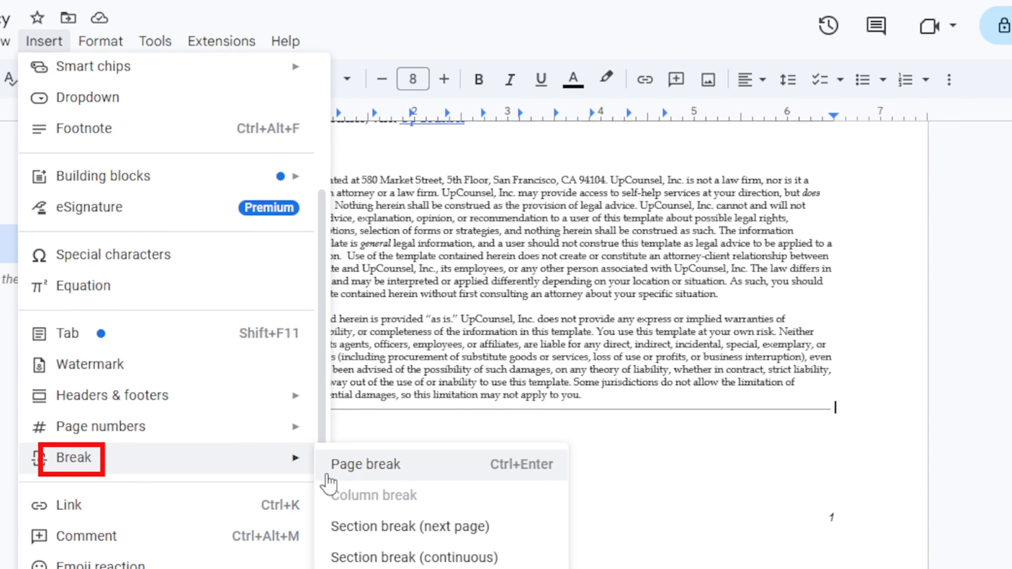
pyautogui.click(352, 477)
# Delete the "Please remove this instructional page before use" line at the start of the second page
pyautogui.scroll(-10, 409, 466)
pyautogui.scroll(-15, 398, 394)
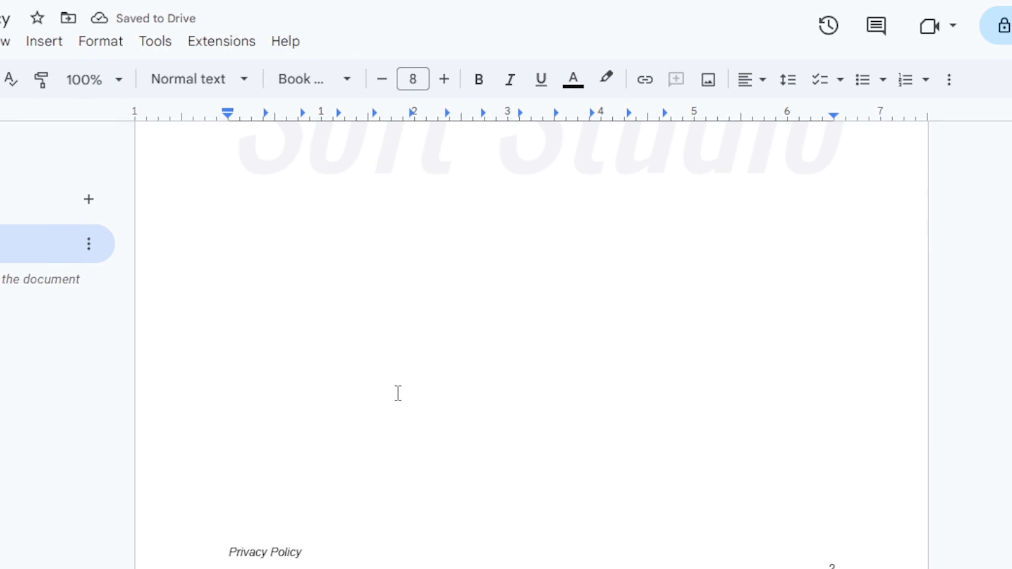
pyautogui.scroll(-2, 415, 493)
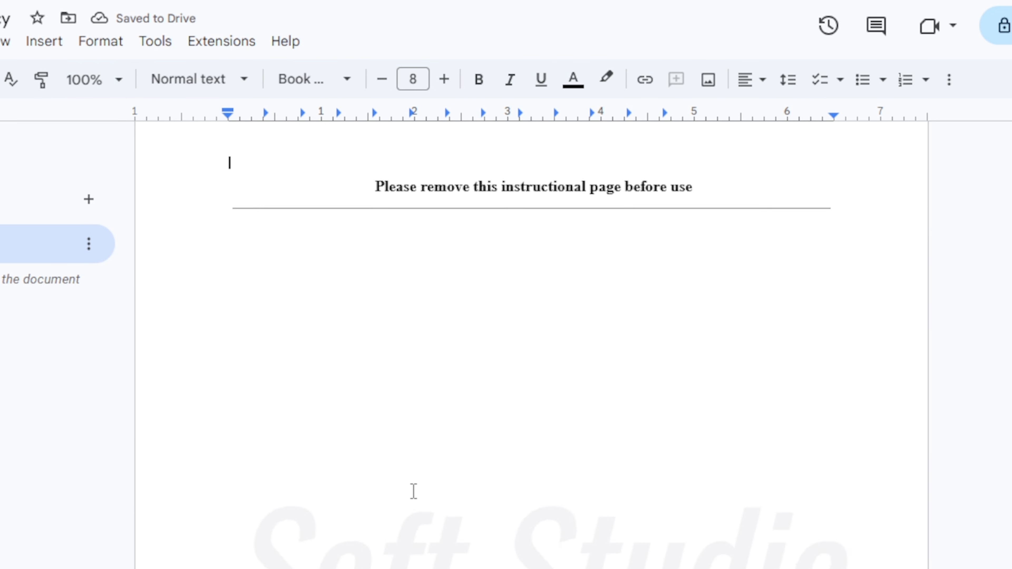
pyautogui.moveTo(243, 464); pyautogui.dragTo(571, 479)
pyautogui.press('BackSpace')
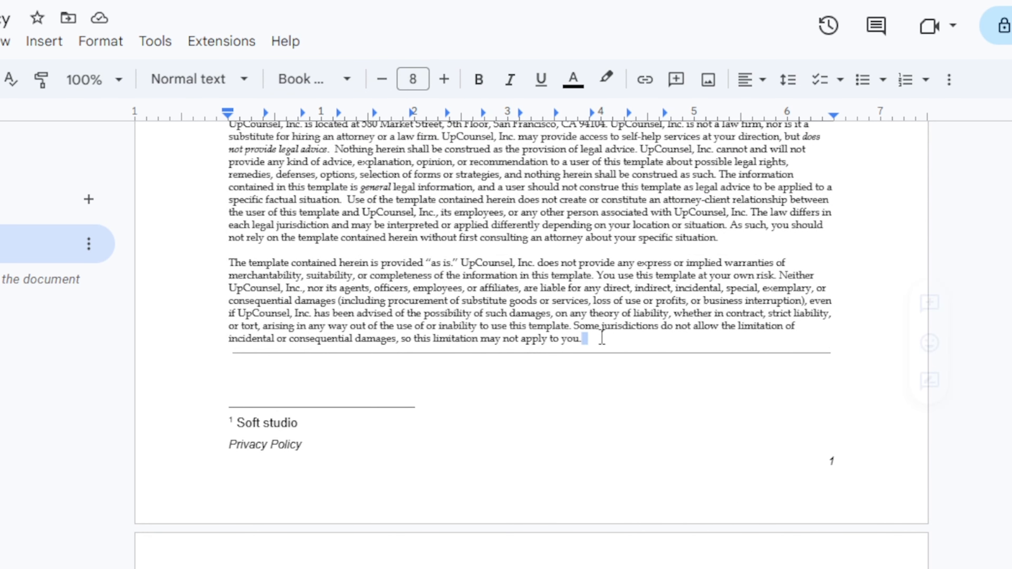
# Push the horizontal line below the disclaimer's last paragraph from the first page onto the second page
pyautogui.scroll(-15, 587, 355)
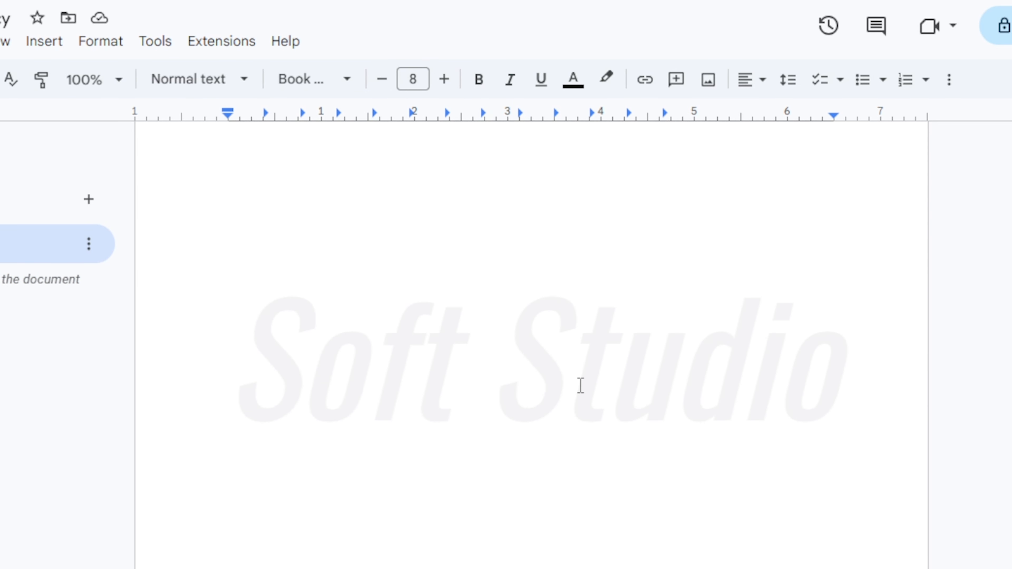
pyautogui.scroll(10, 580, 385)
pyautogui.scroll(15, 585, 385)
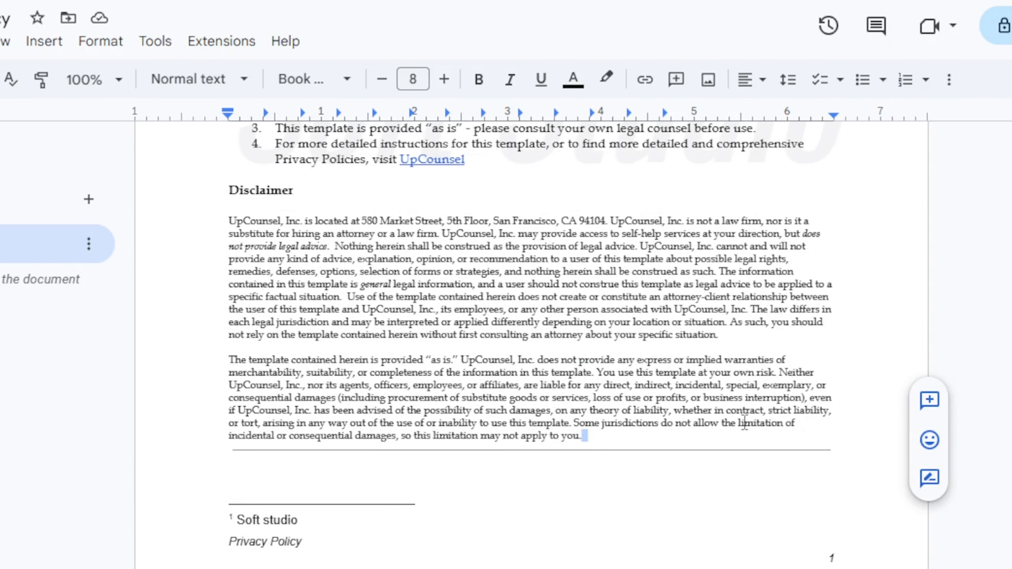
pyautogui.click(641, 432)
pyautogui.scroll(-5, 286, 478)
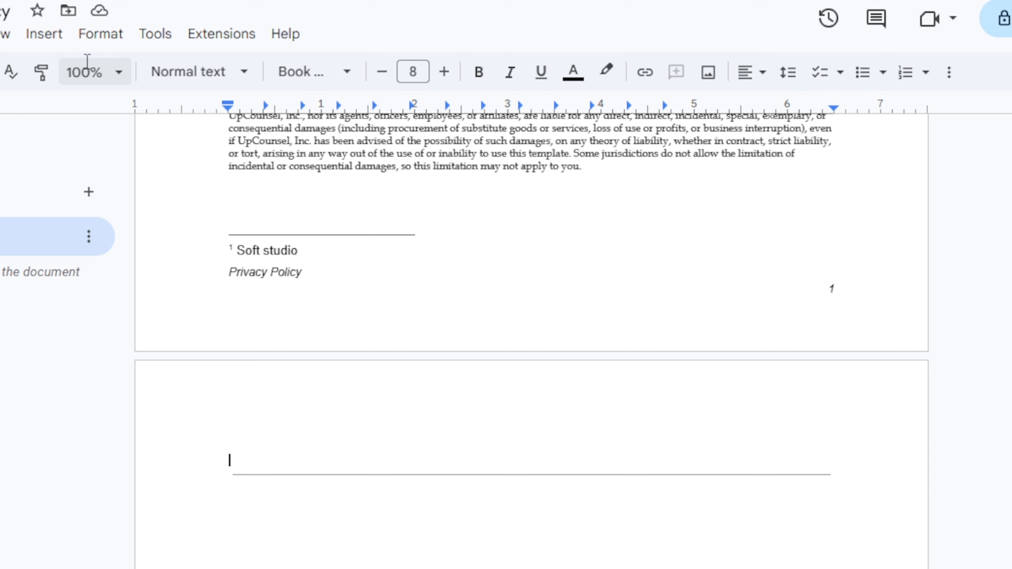
pyautogui.click(104, 35)
pyautogui.click(50, 40)
pyautogui.click(53, 40)
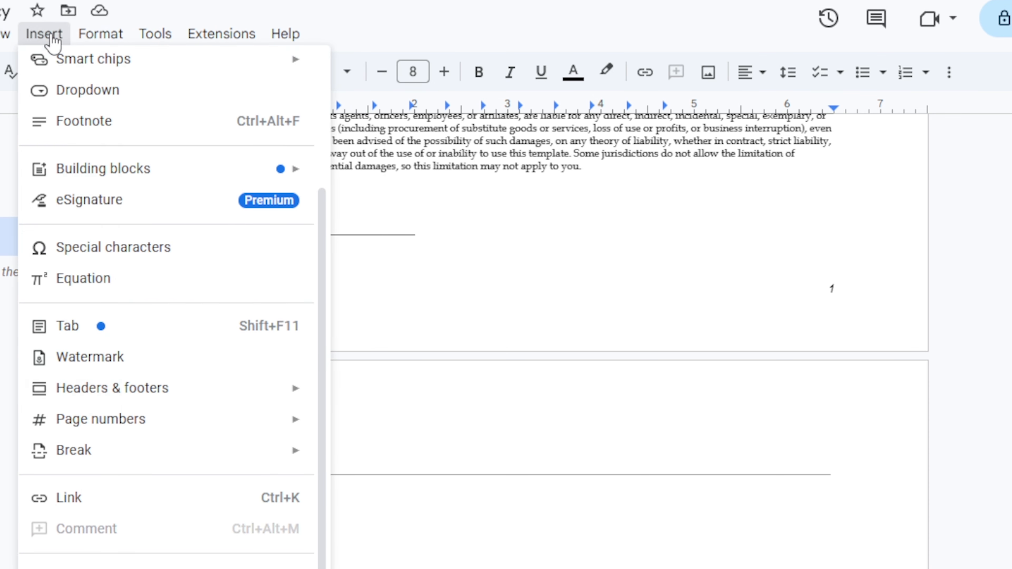
pyautogui.scroll(-1, 135, 456)
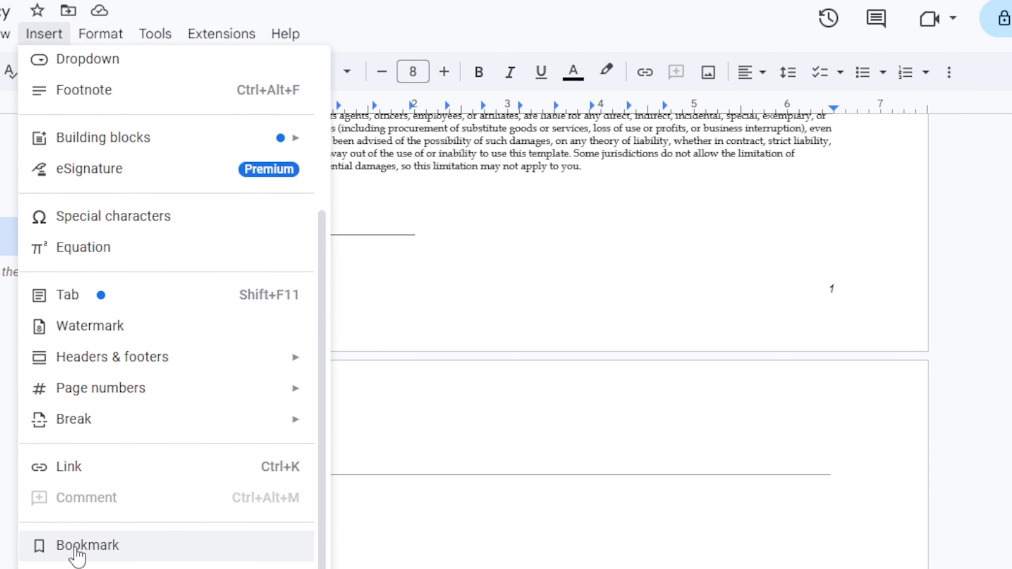
pyautogui.click(621, 196)
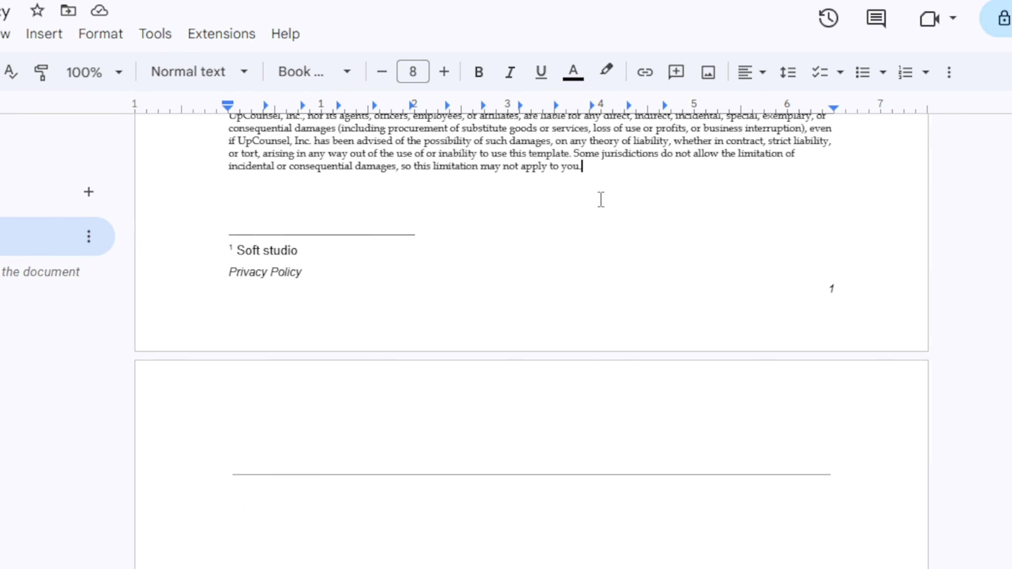
# Add a bookmark to the words "limitation may not apply to you." at the end of the disclaimer
pyautogui.scroll(2, 582, 277)
pyautogui.moveTo(589, 263); pyautogui.dragTo(439, 269)
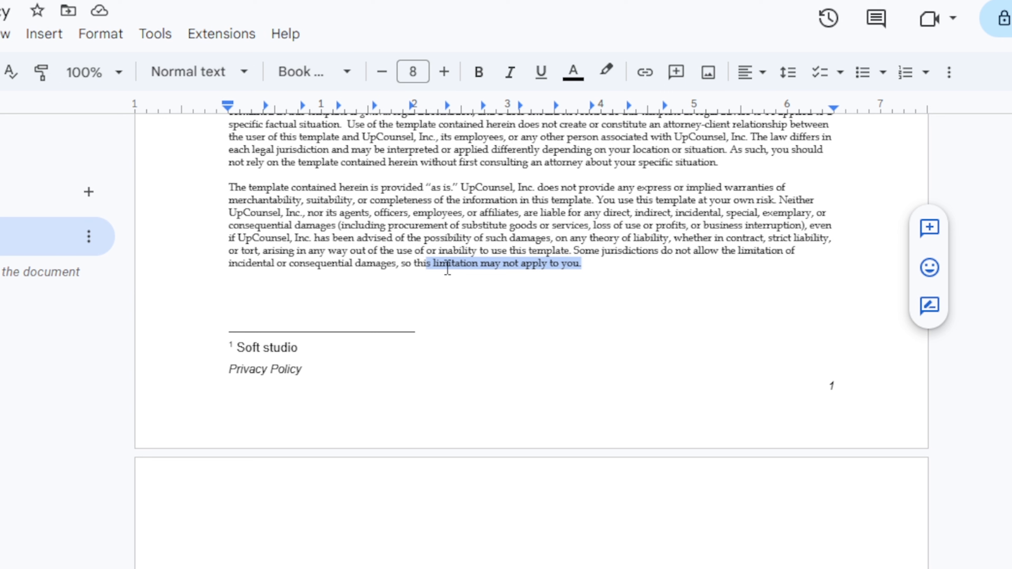
pyautogui.click(21, 40)
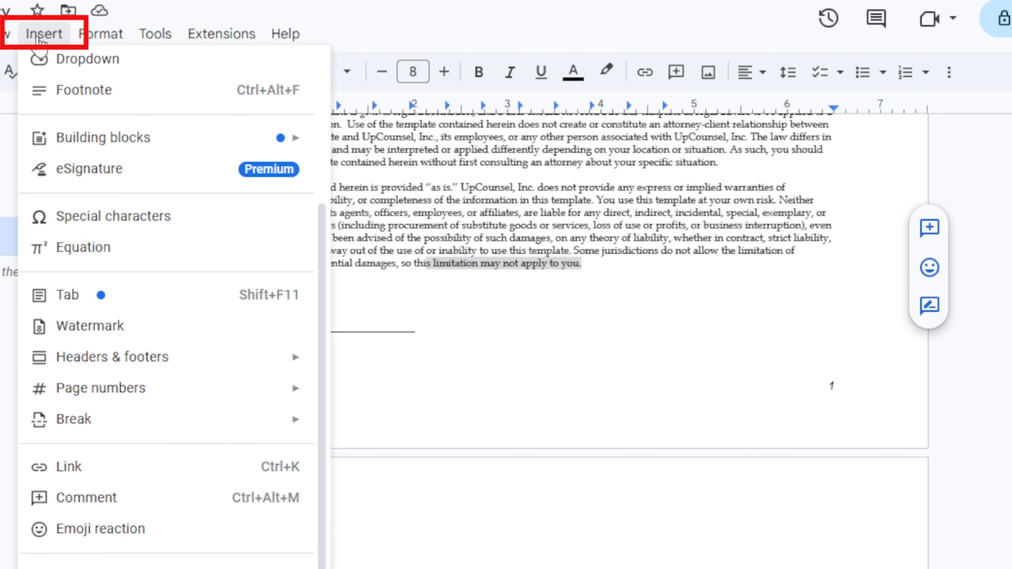
pyautogui.scroll(-1, 93, 269)
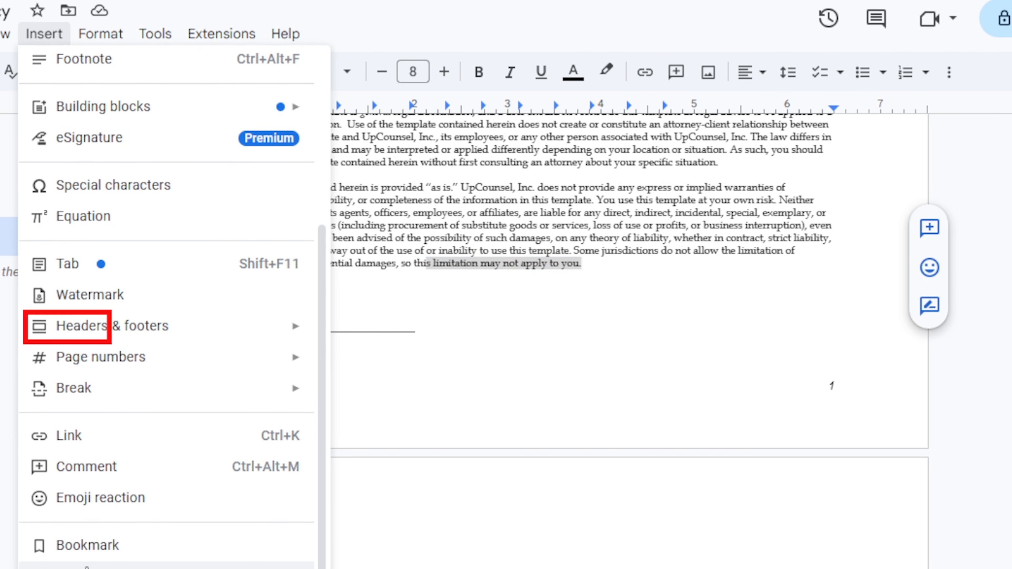
pyautogui.click(86, 546)
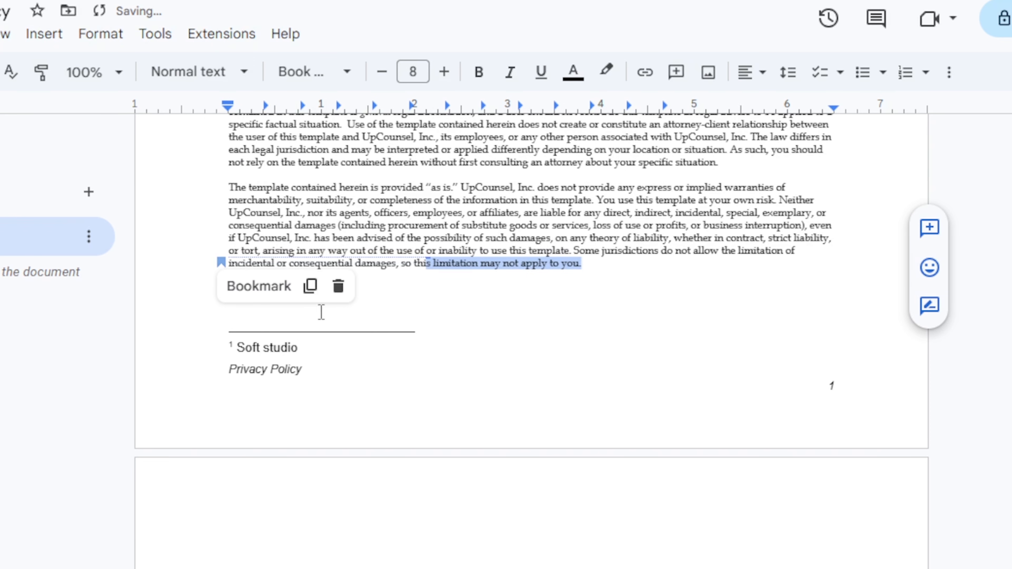
pyautogui.click(507, 250)
pyautogui.click(389, 263)
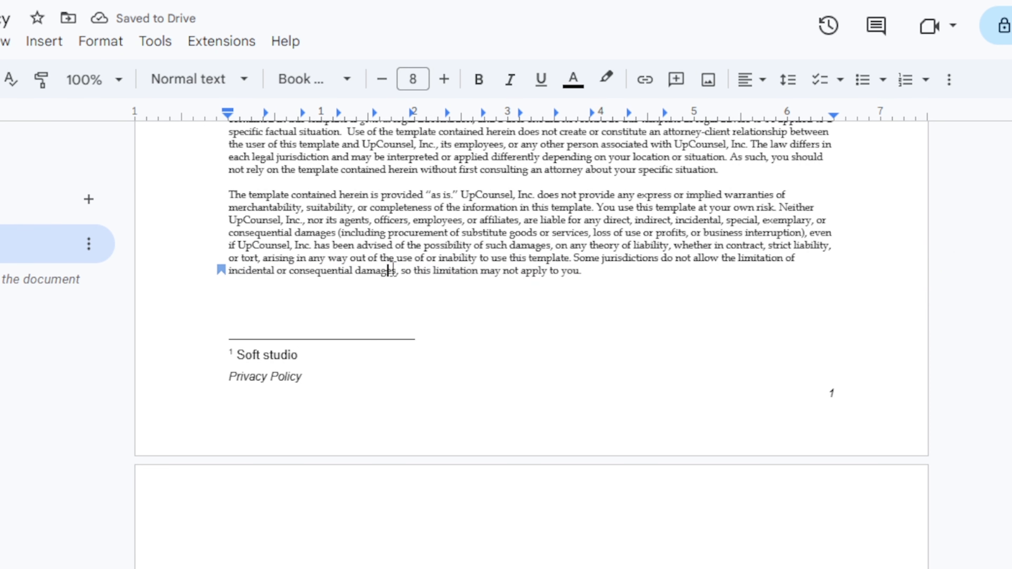